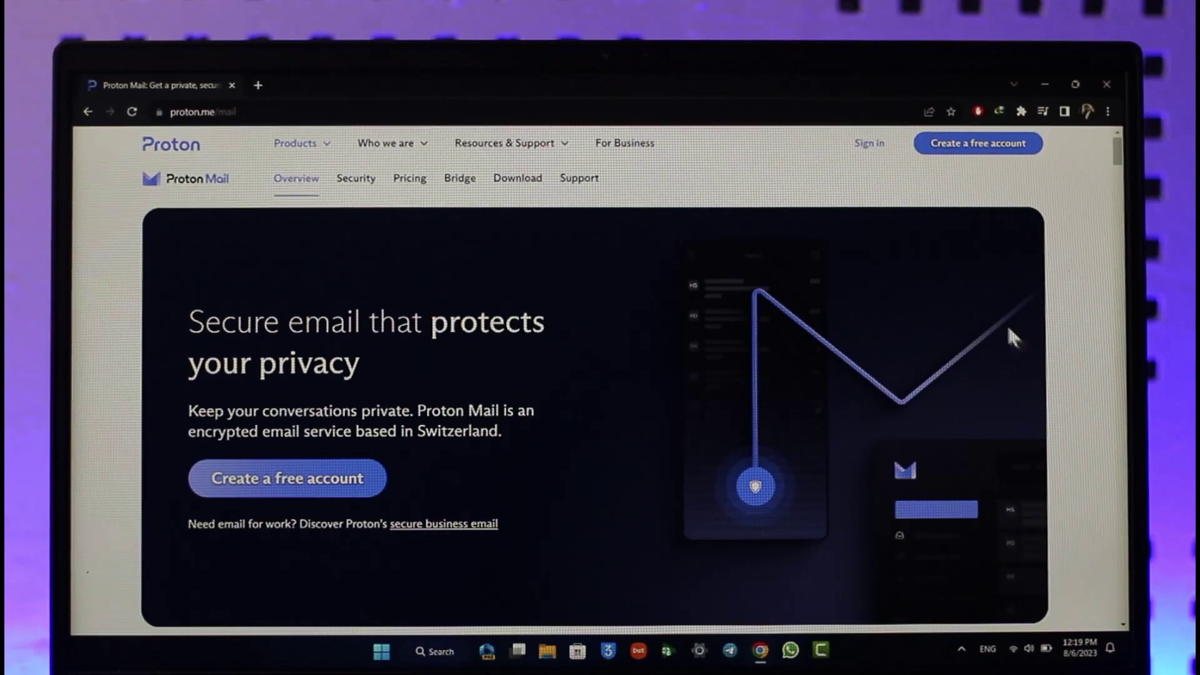
Reach the Reset password page via Sign in and 'Trouble signing in?'.
{"action": "left_click", "coordinate": [873, 153]}
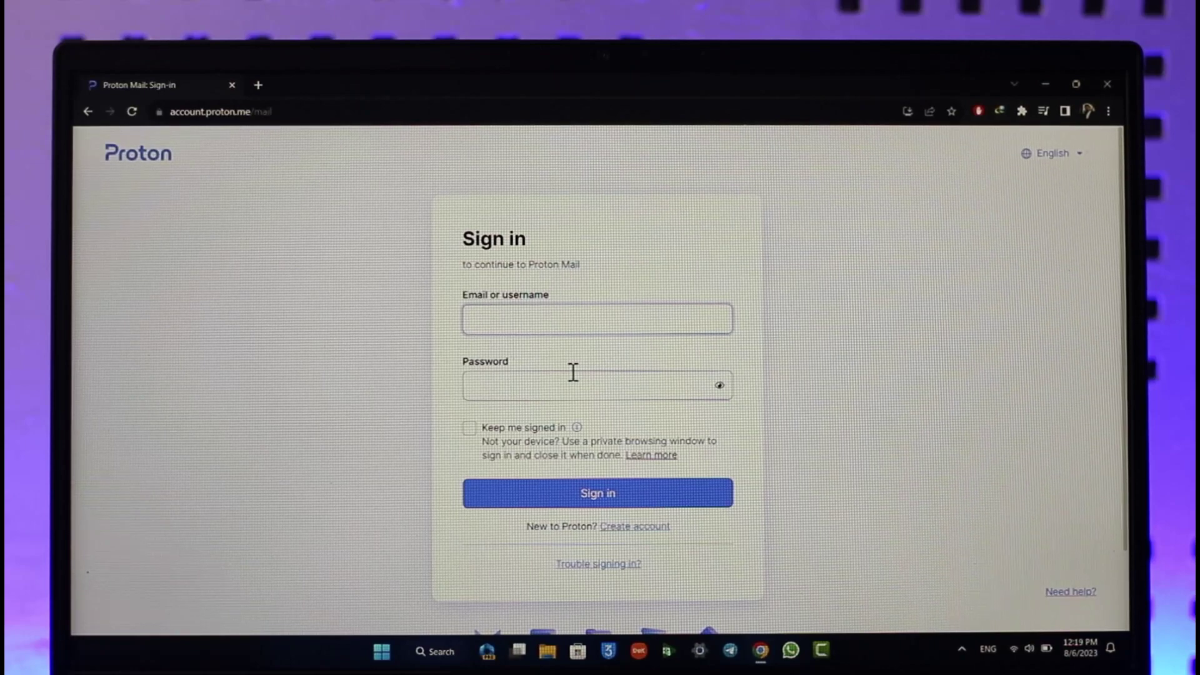
{"action": "left_click", "coordinate": [606, 567]}
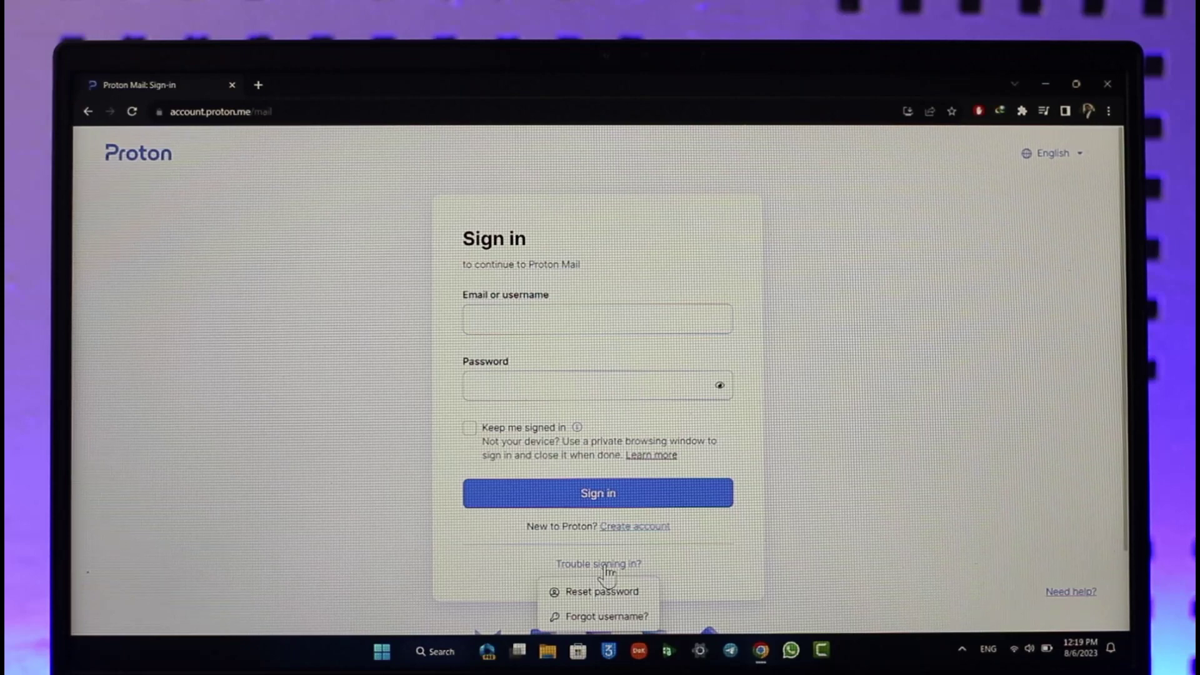
{"action": "scroll", "coordinate": [607, 569], "scroll_direction": "down", "scroll_amount": 1}
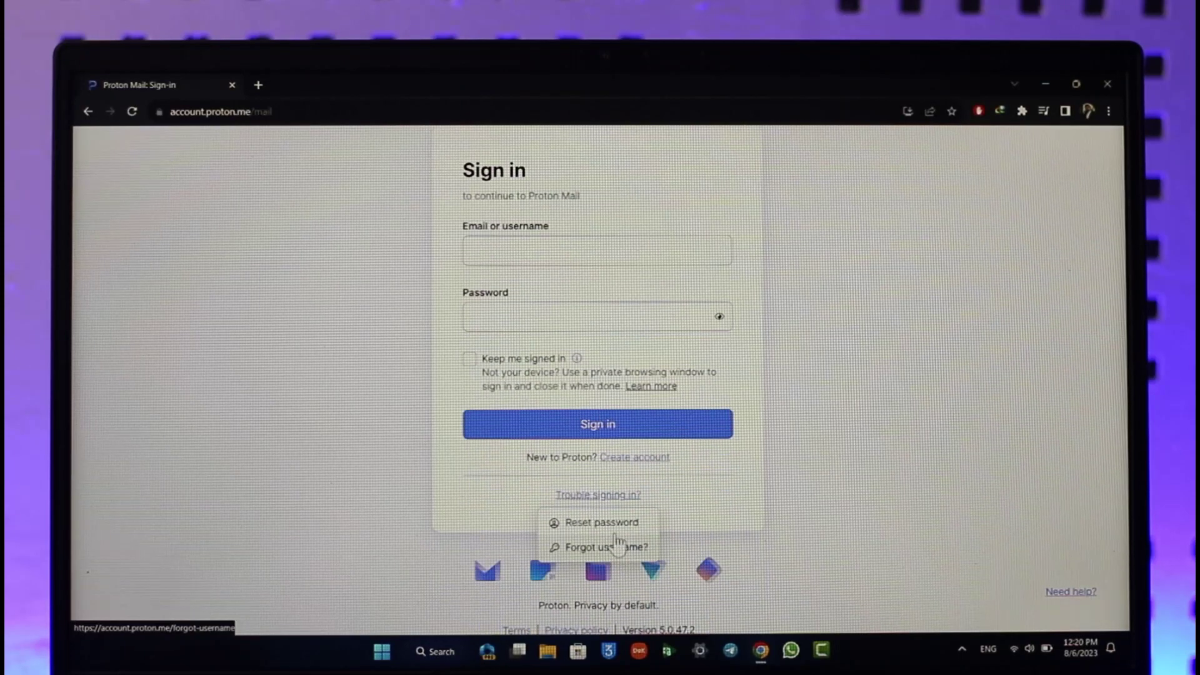
{"action": "left_click", "coordinate": [637, 528]}
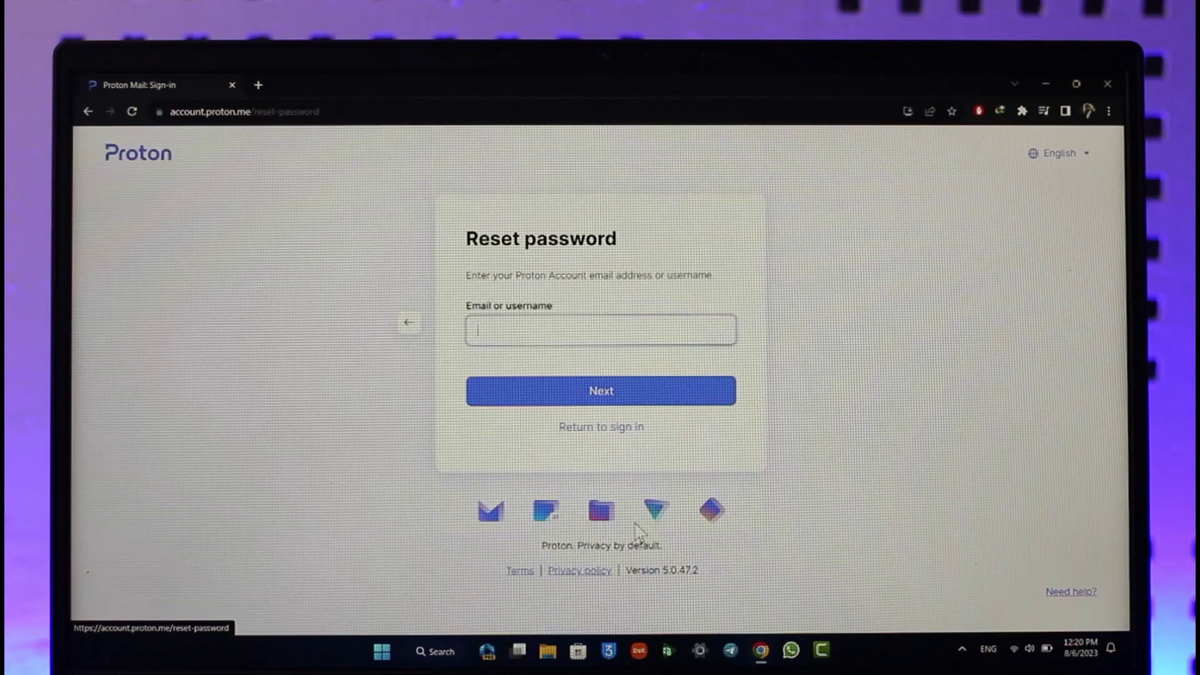